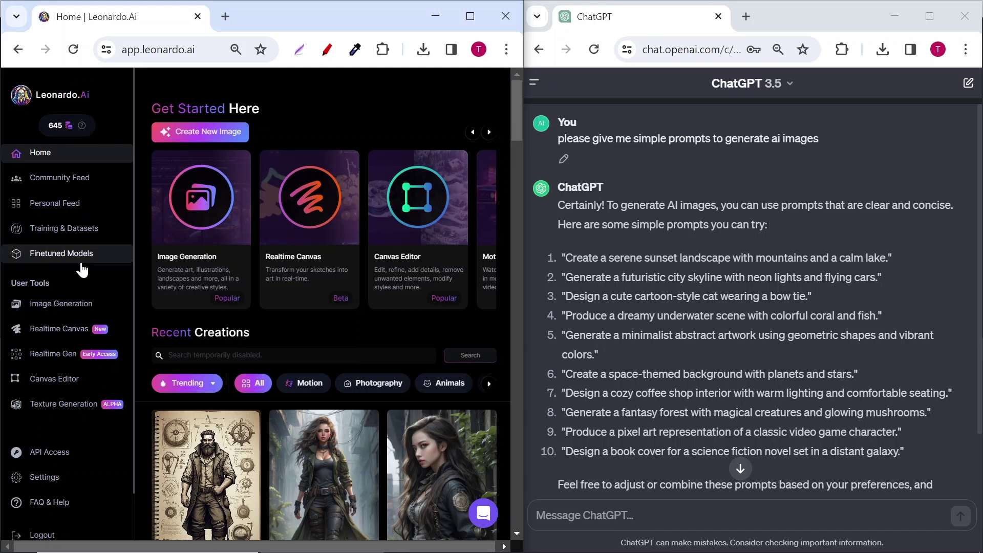
- Open Realtime Gen, reset the style elements, then check the seed and keep the Dynamic style
click(110, 358)
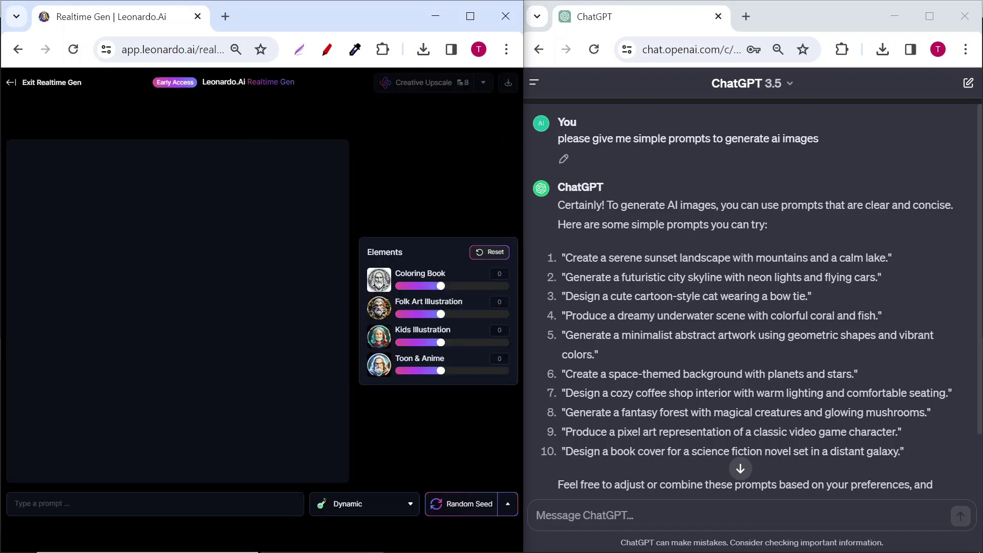
click(494, 257)
click(507, 505)
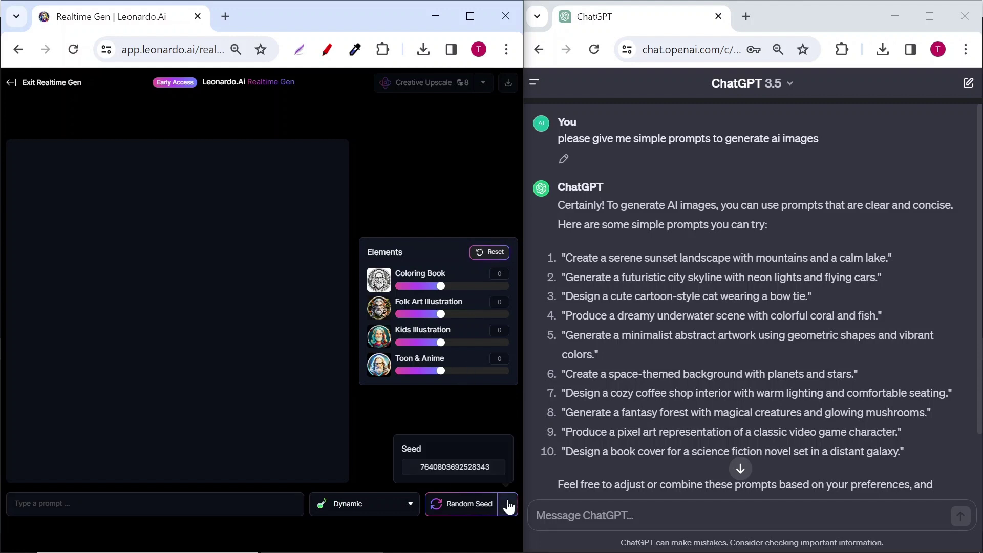
click(508, 505)
click(507, 505)
click(406, 504)
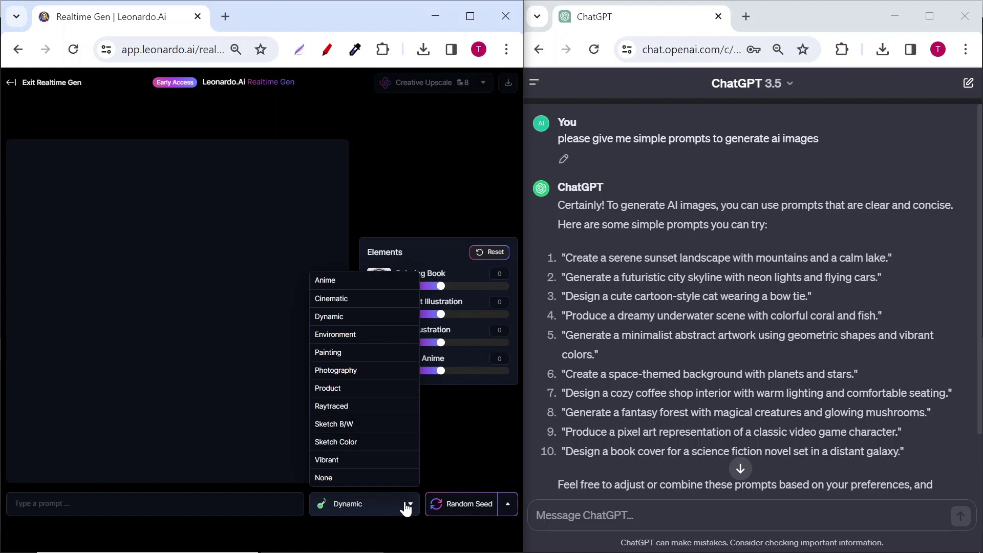
click(407, 505)
- Enter ChatGPT's first prompt, 'a serene sunset landscape with mountains and a calm lake'
triple_click(710, 140)
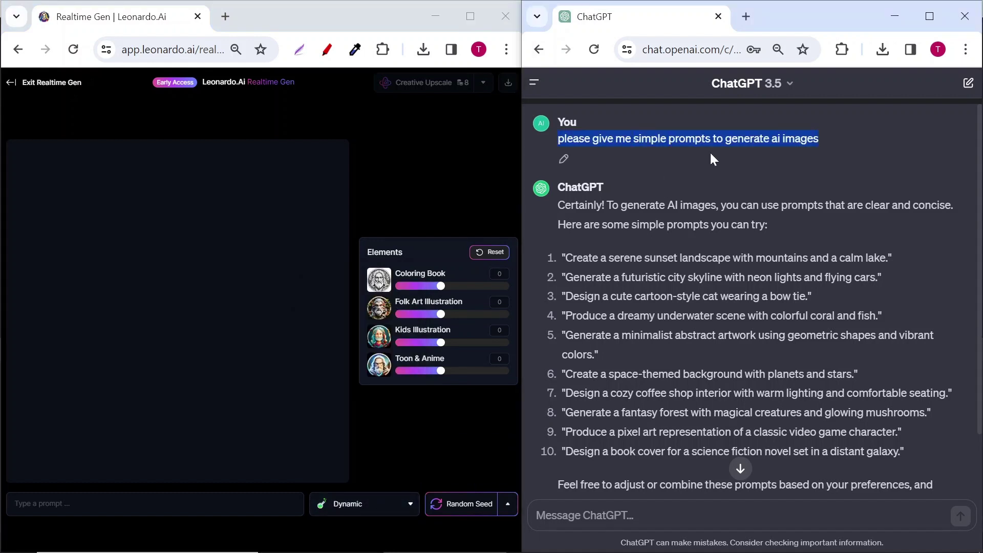
triple_click(738, 259)
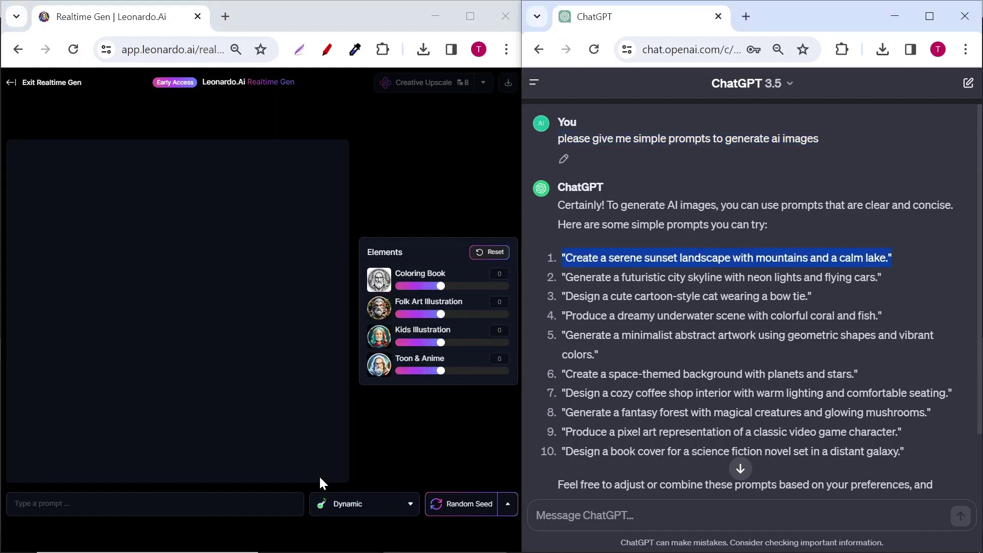
click(277, 504)
text(a s)
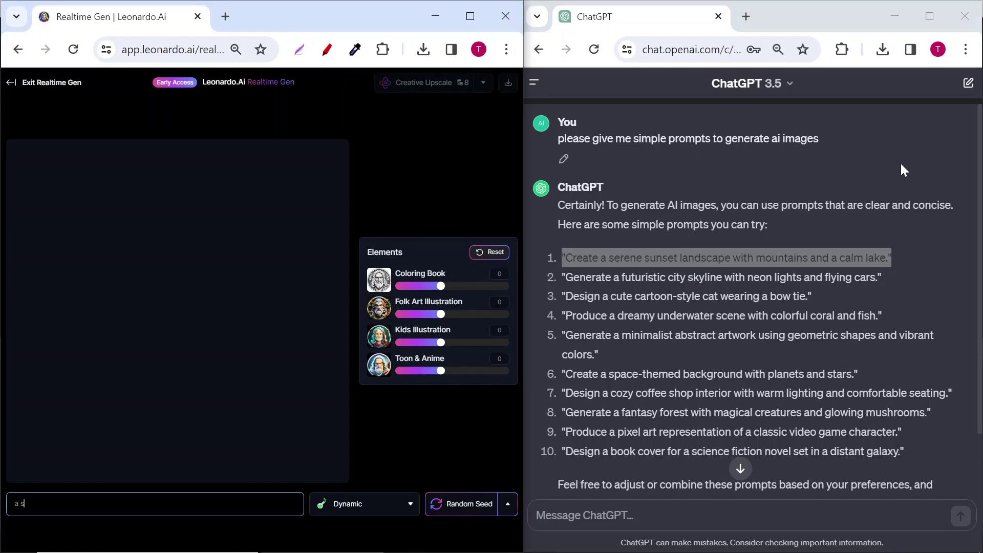
text(erene sunset)
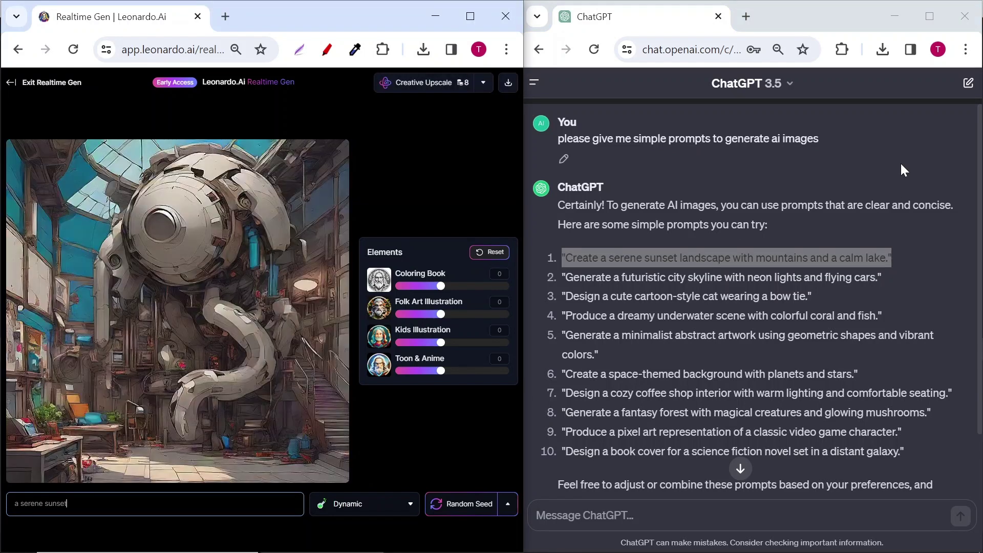
text( landscape w)
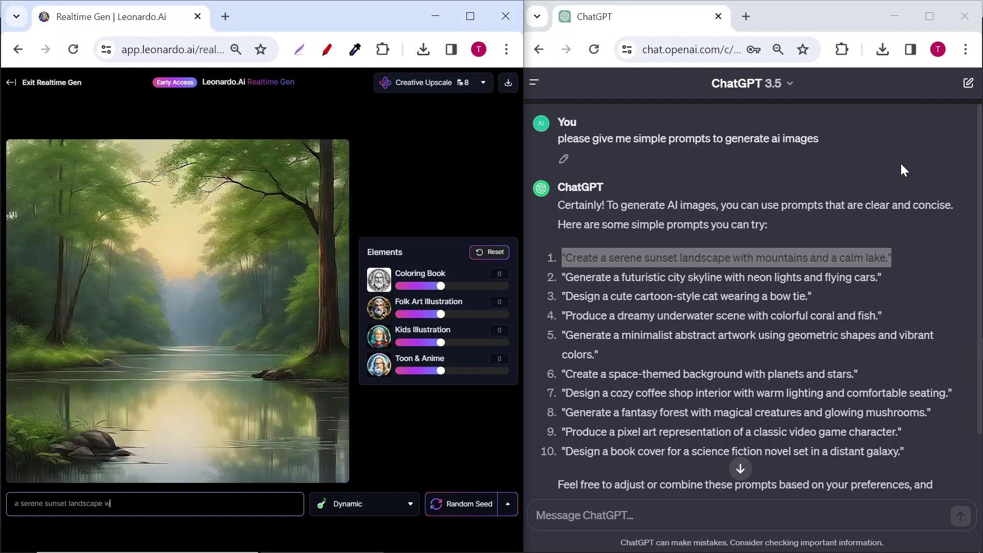
text(ith mountains)
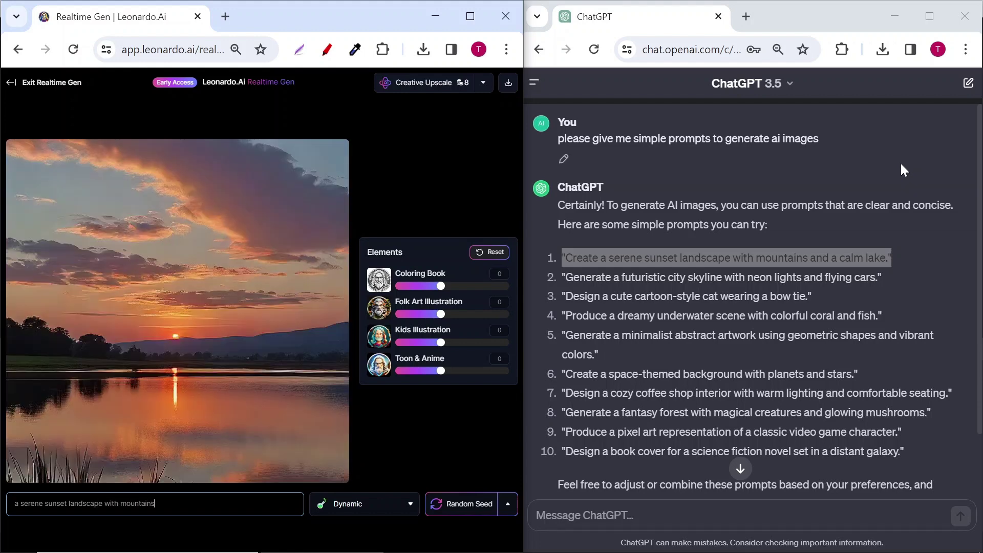
text( and a calm lake)
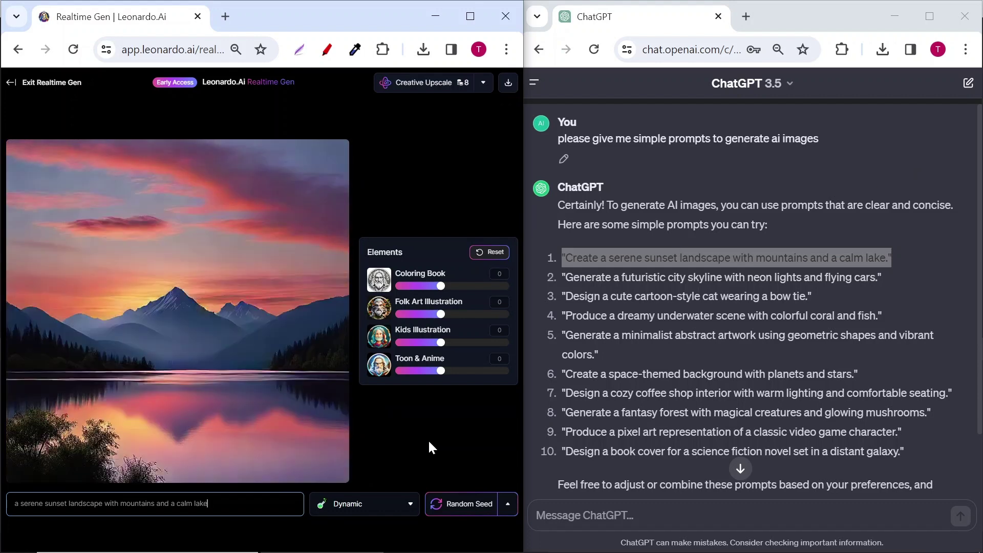
click(405, 428)
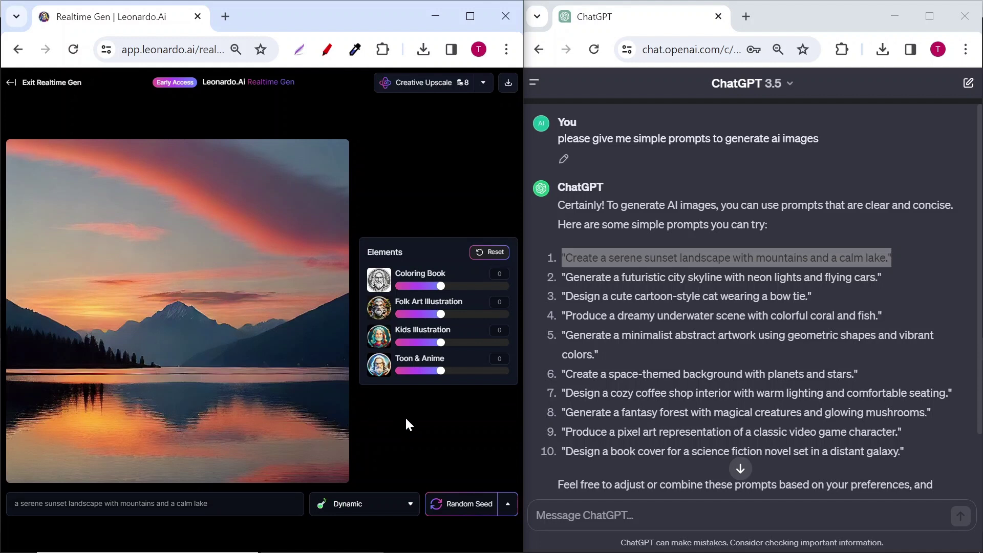
- Replace the prompt with 'a futuristic city skyline with neon light and flying cars'
triple_click(776, 276)
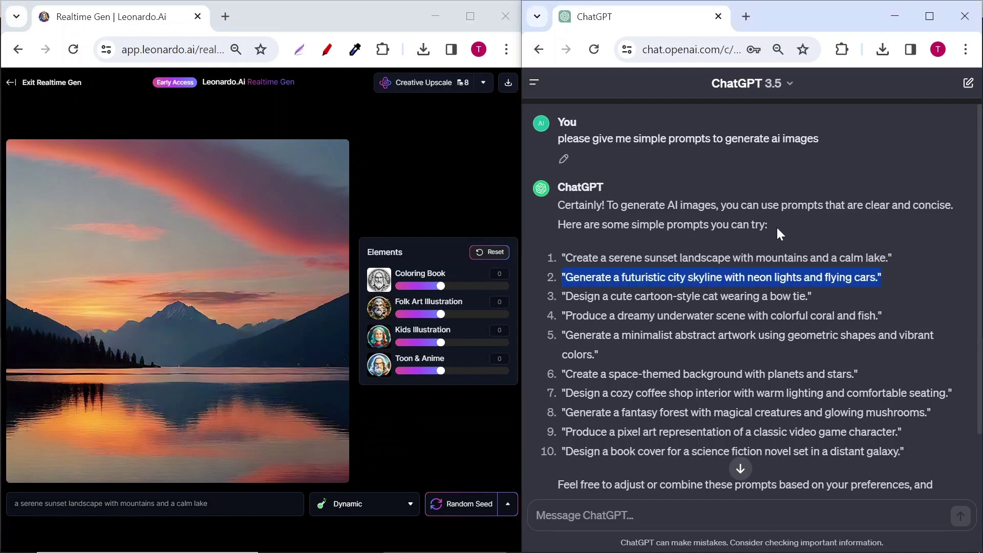
click(349, 436)
key(ctrl+a)
text(a f)
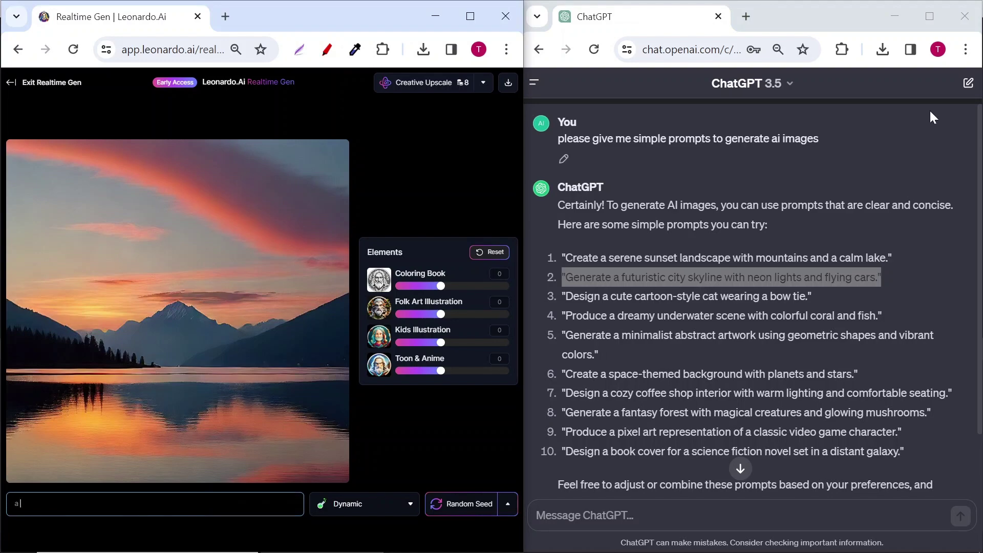
text(uturistic c)
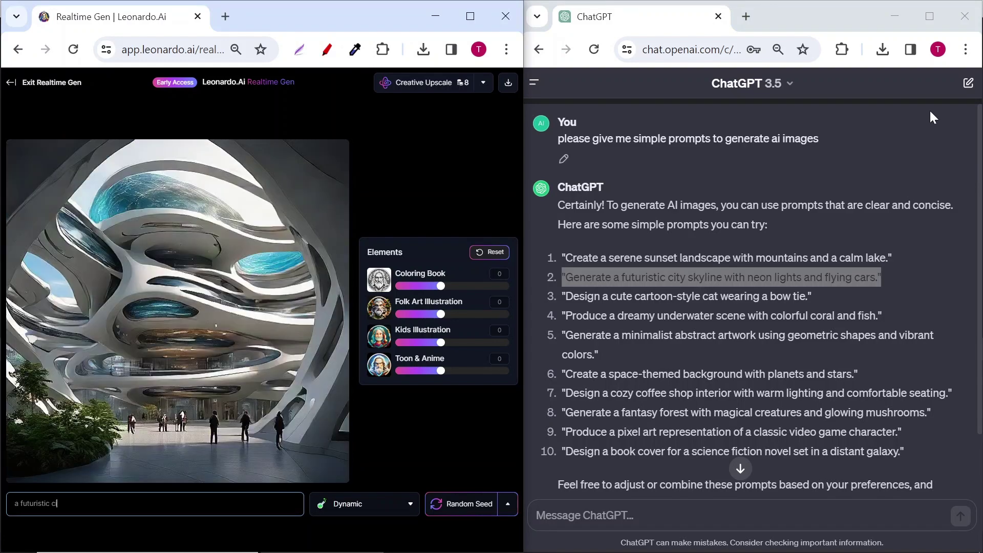
text(ity skyline with)
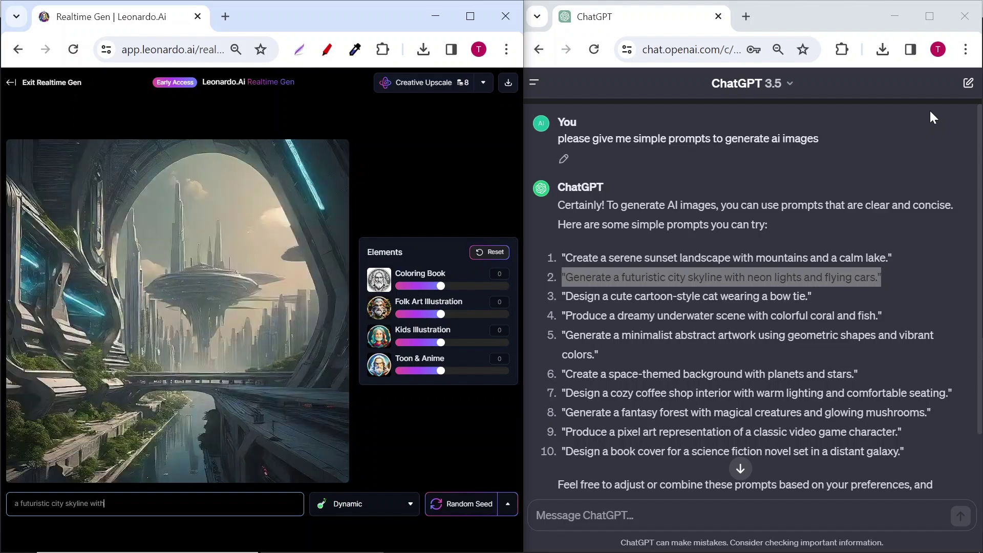
text( neon light and)
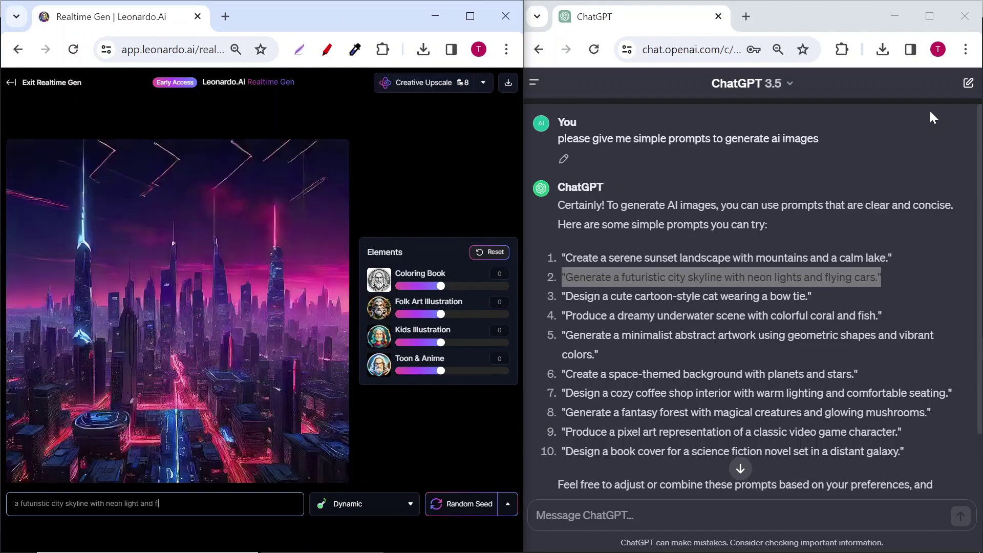
text( flyin)
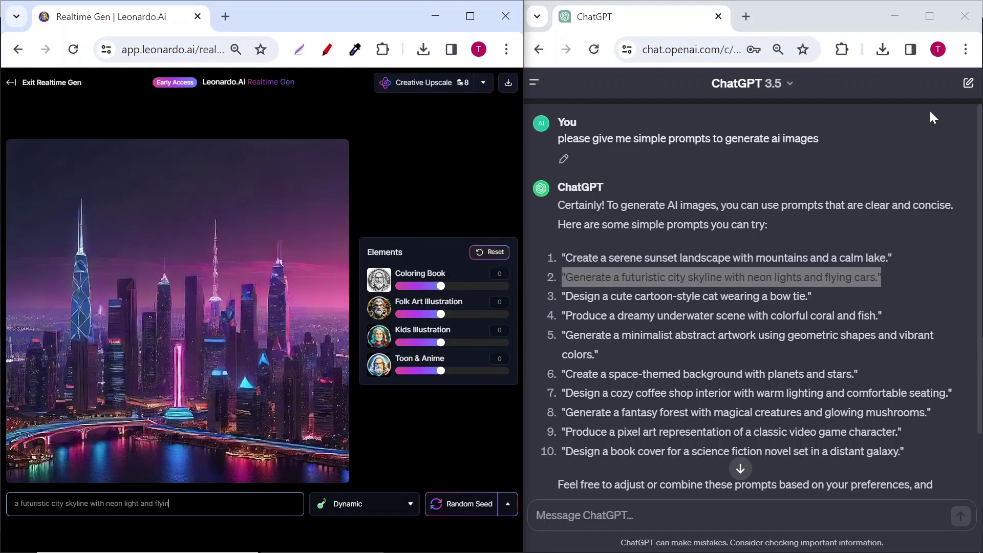
text(g cars)
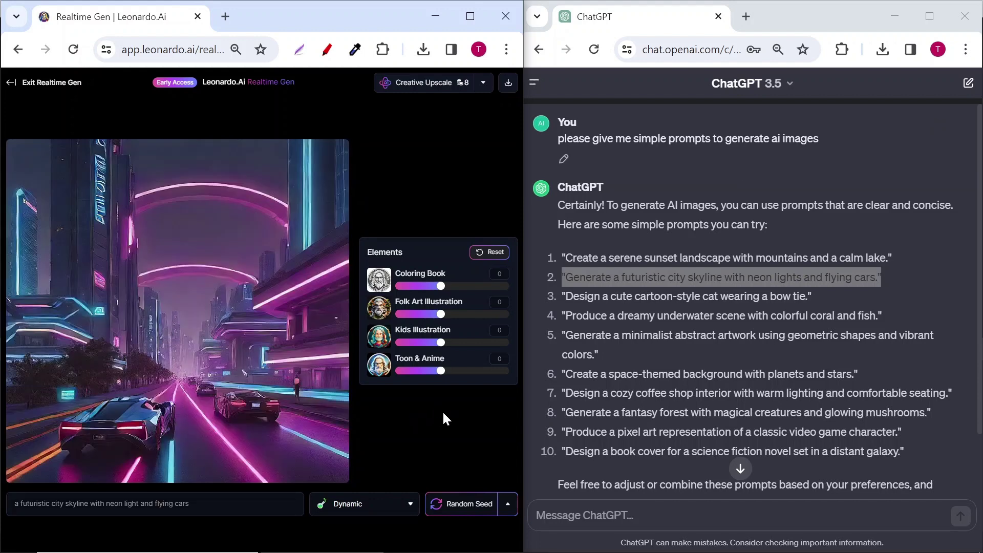
double_click(164, 502)
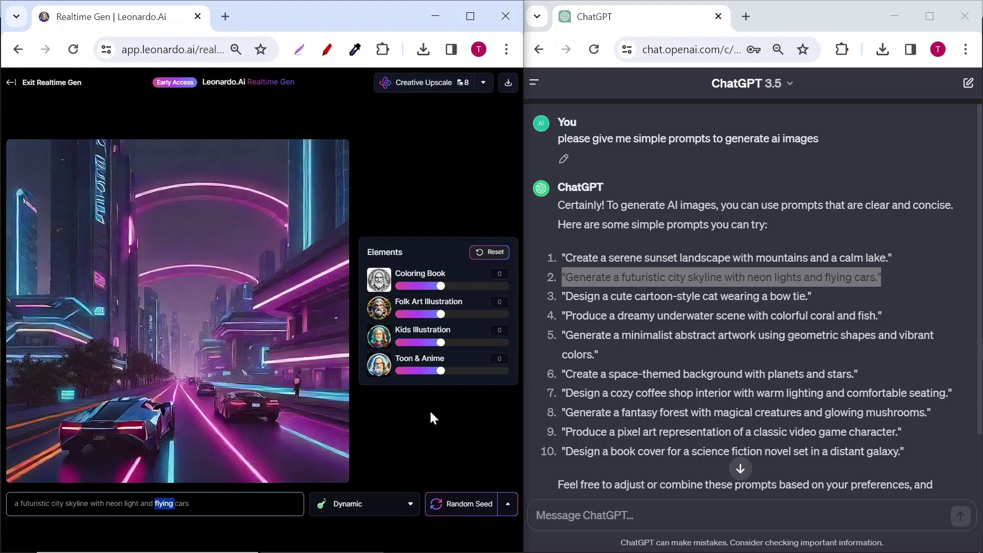
- Enter the minimalist abstract prompt, then delete 'geometric' and 'shapes and' from it
triple_click(745, 335)
triple_click(155, 502)
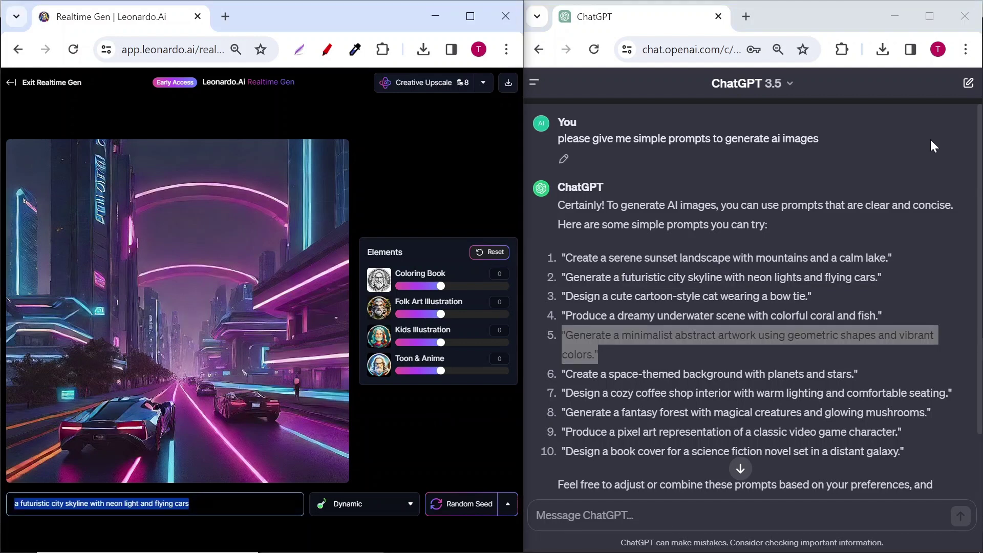
text(a minimalist abstra)
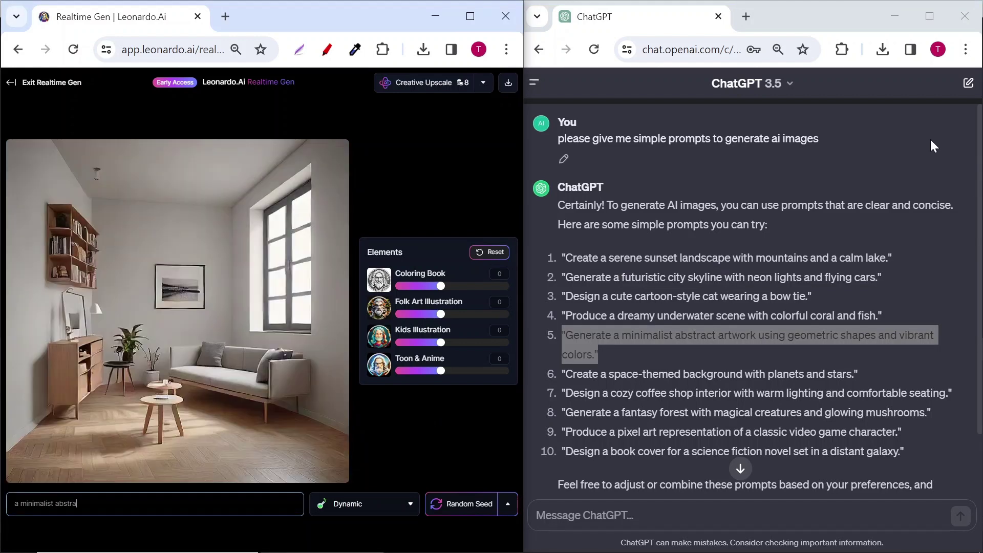
text(ct artwork using geom)
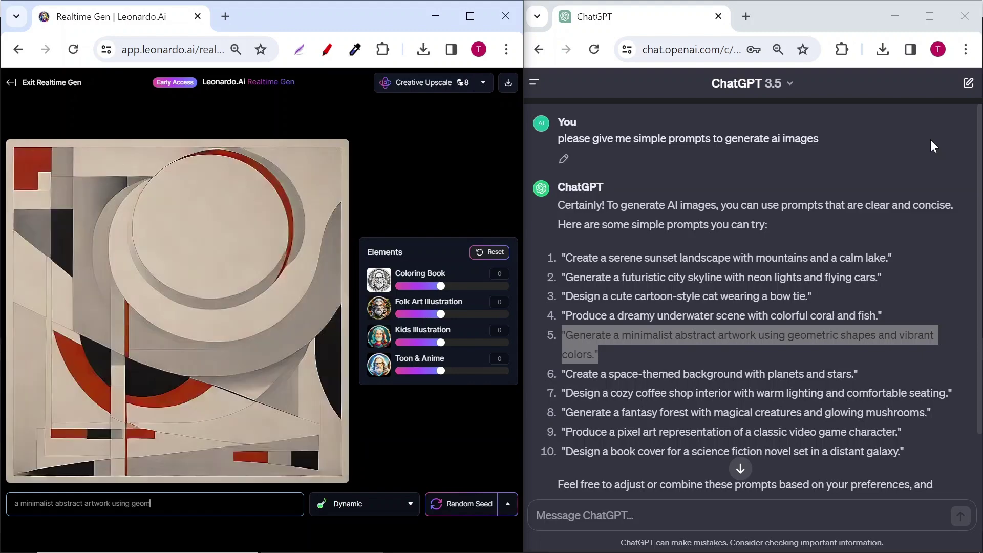
text(etric shapes and vibrant co)
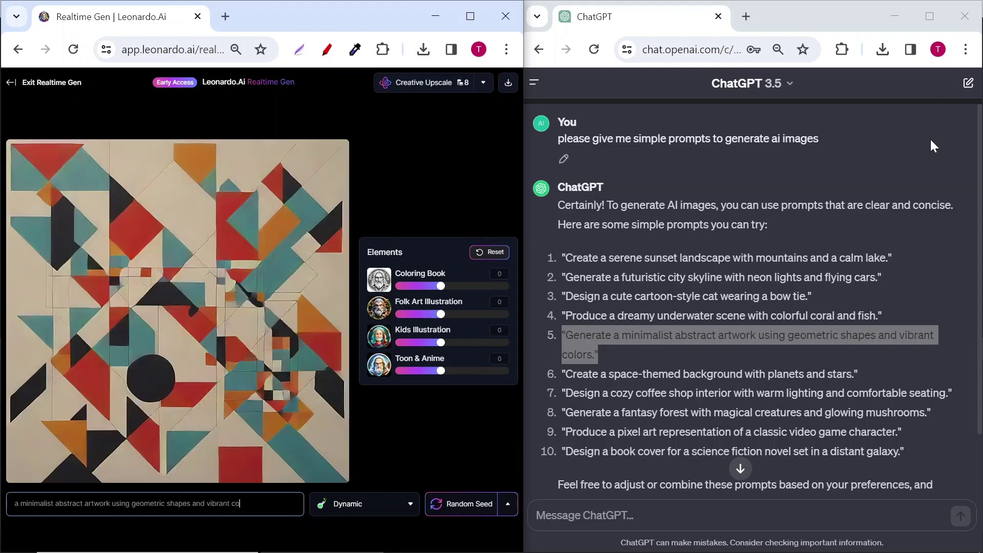
text(lors)
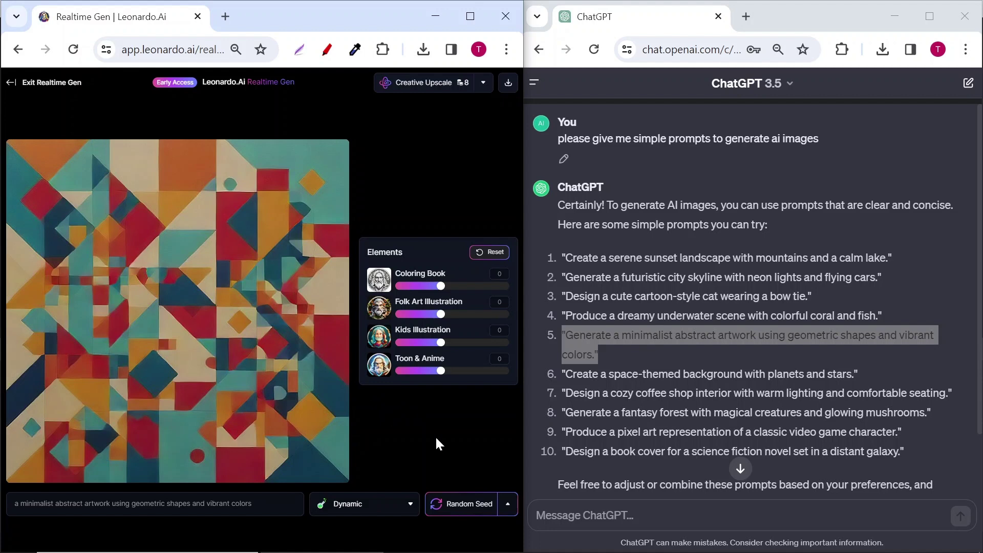
key(ctrl+Left)
key(ctrl+Left)
key(ctrl+Left)
key(ctrl+BackSpace)
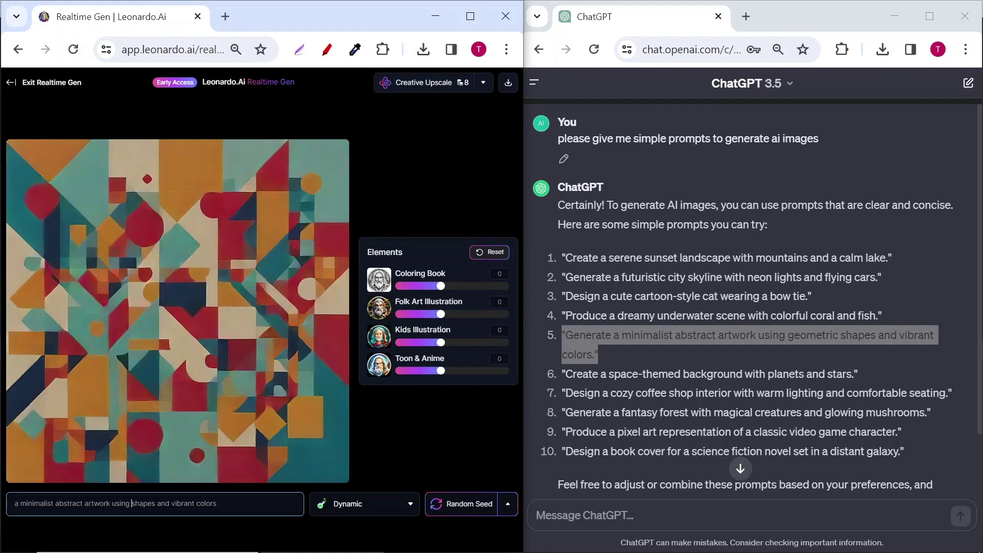
key(ctrl+shift+Right)
key(ctrl+shift+Right)
key(BackSpace)
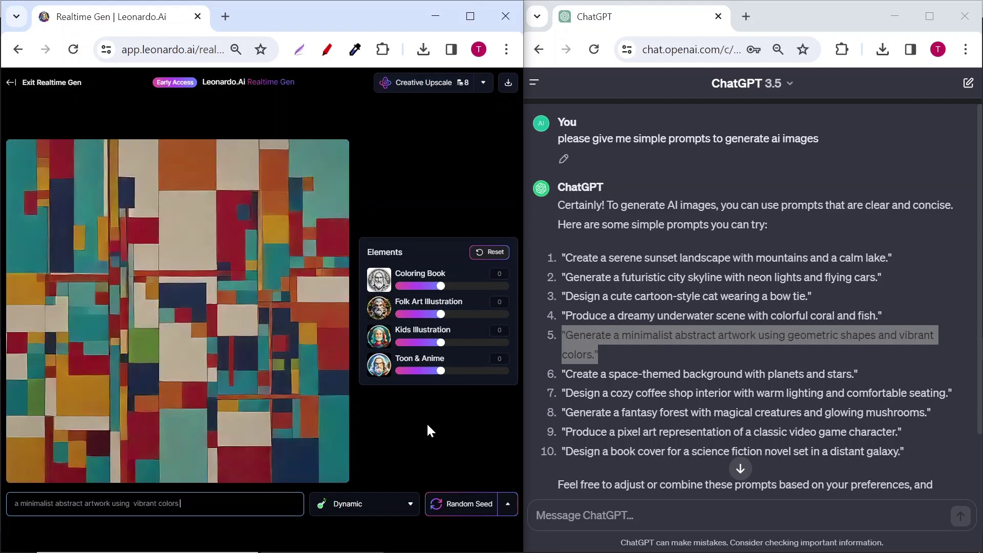
- Enter the fantasy forest prompt and set Coloring Book and Toon & Anime to 0.5
triple_click(738, 413)
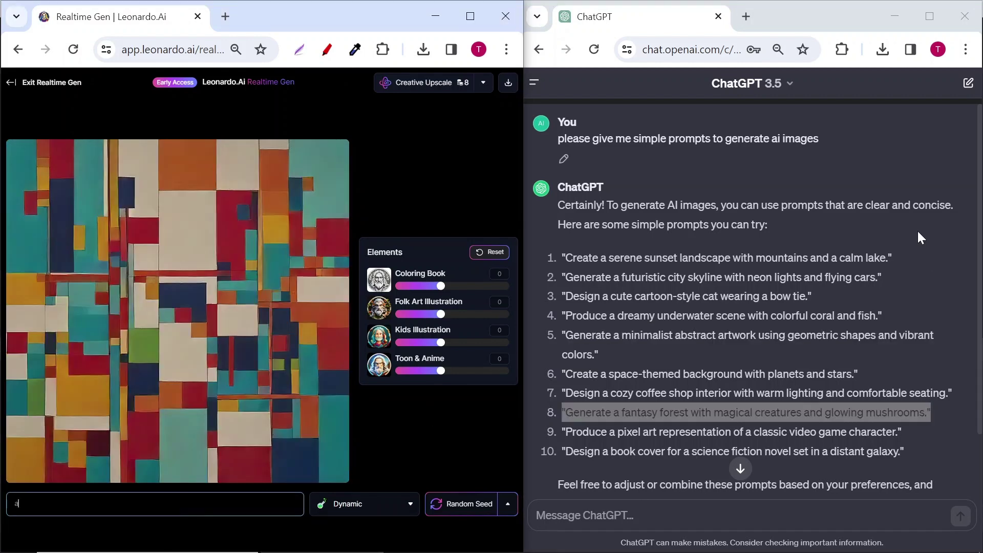
text(fantasy forest with m)
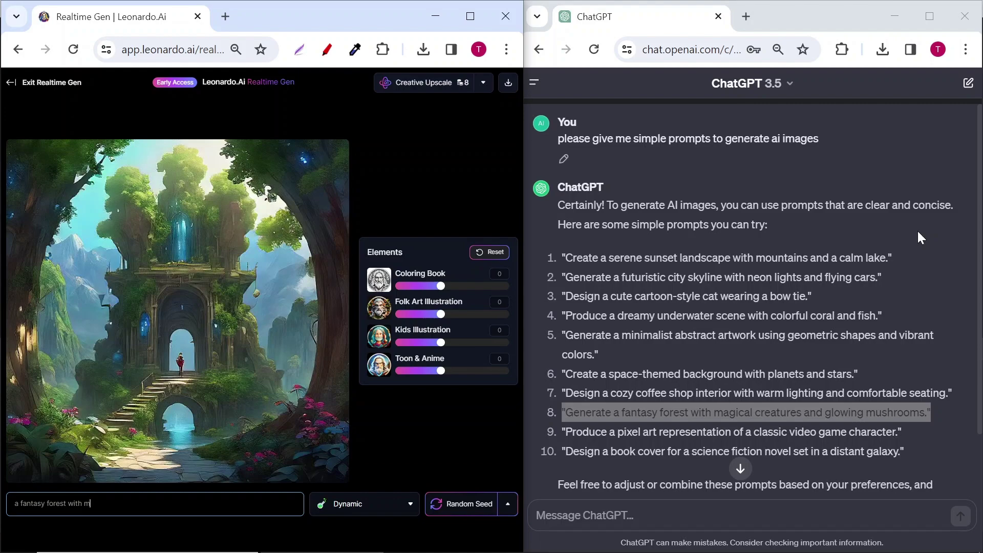
text(agical creatures)
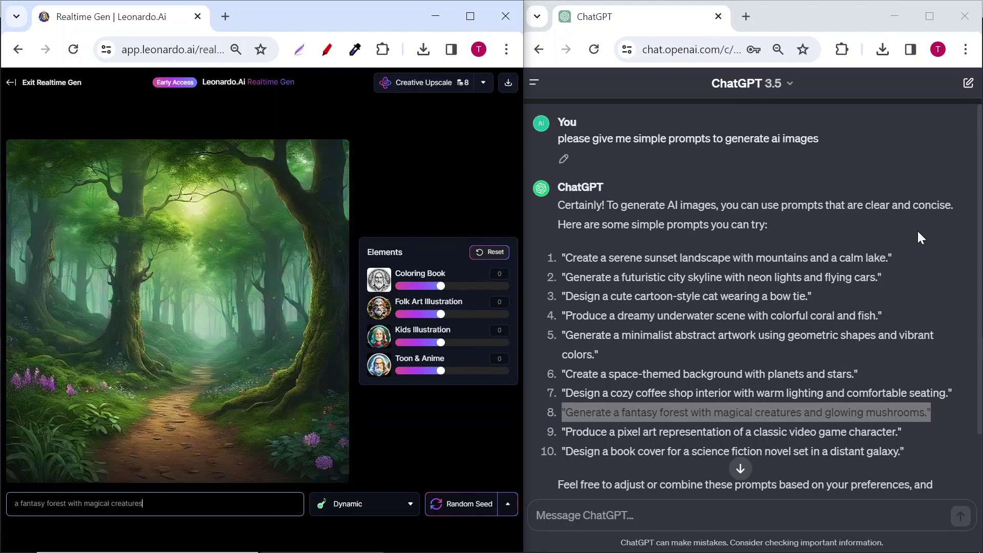
text( and glowing mushroom)
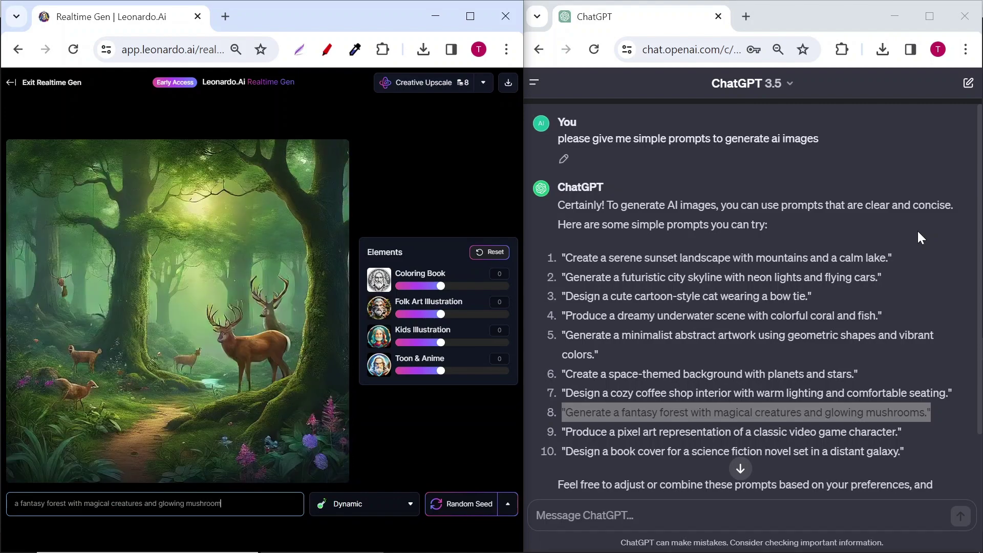
text(s)
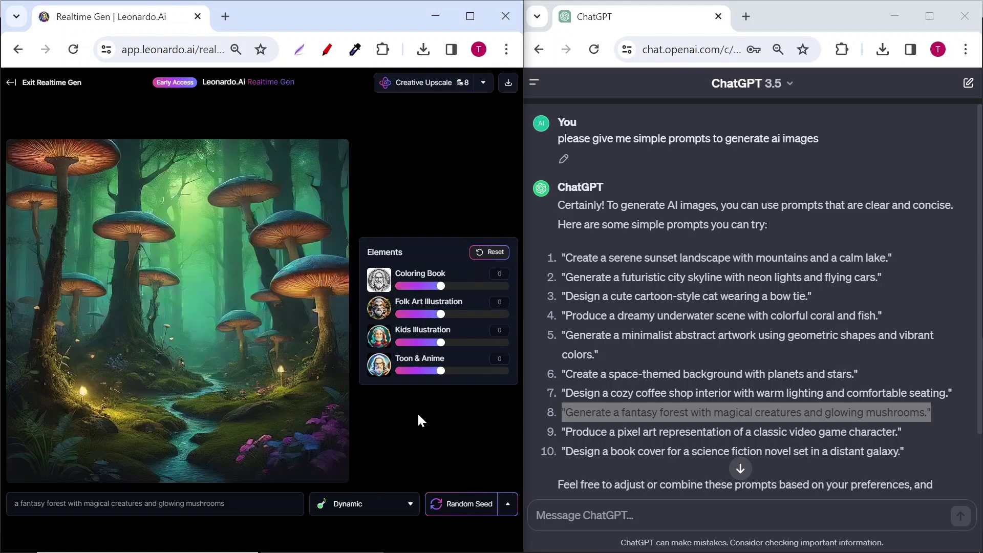
mouse_move(440, 342)
mouse_down()
mouse_move(465, 341)
mouse_move(459, 371)
mouse_move(440, 355)
mouse_up()
mouse_move(464, 327)
mouse_down()
mouse_move(440, 327)
mouse_move(463, 314)
mouse_move(454, 285)
mouse_move(446, 299)
mouse_up()
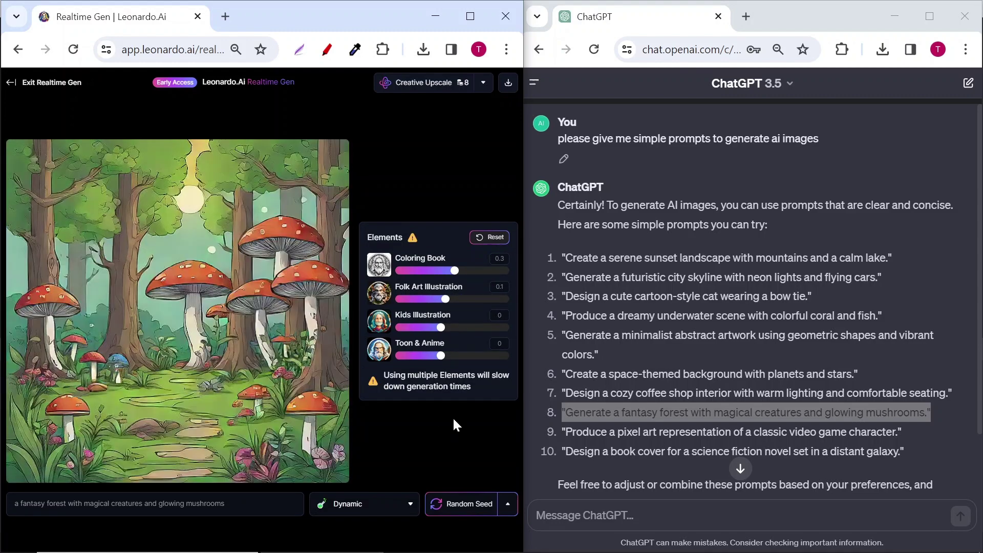
drag(440, 355, 463, 356)
drag(446, 299, 464, 270)
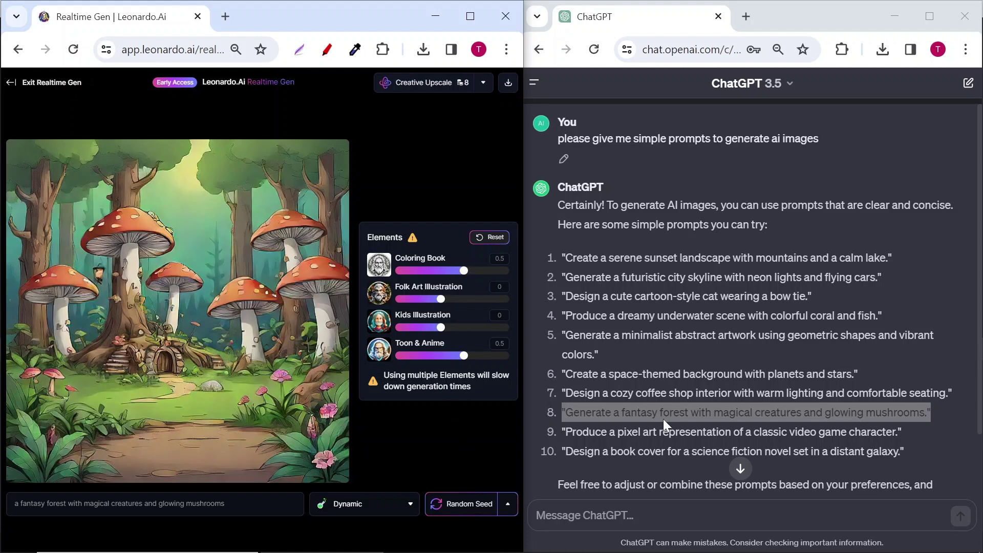
text(a book cov)
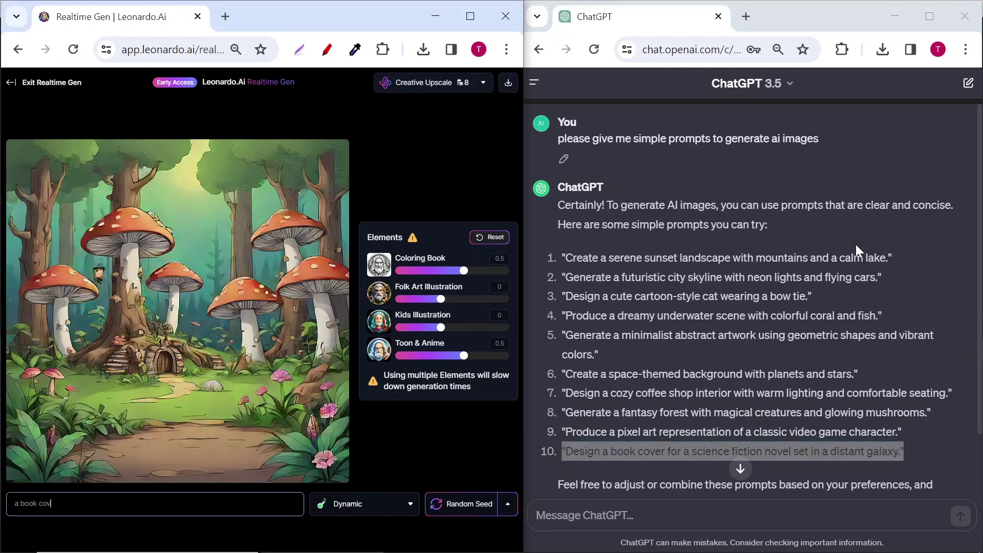
text(er for a science fiction)
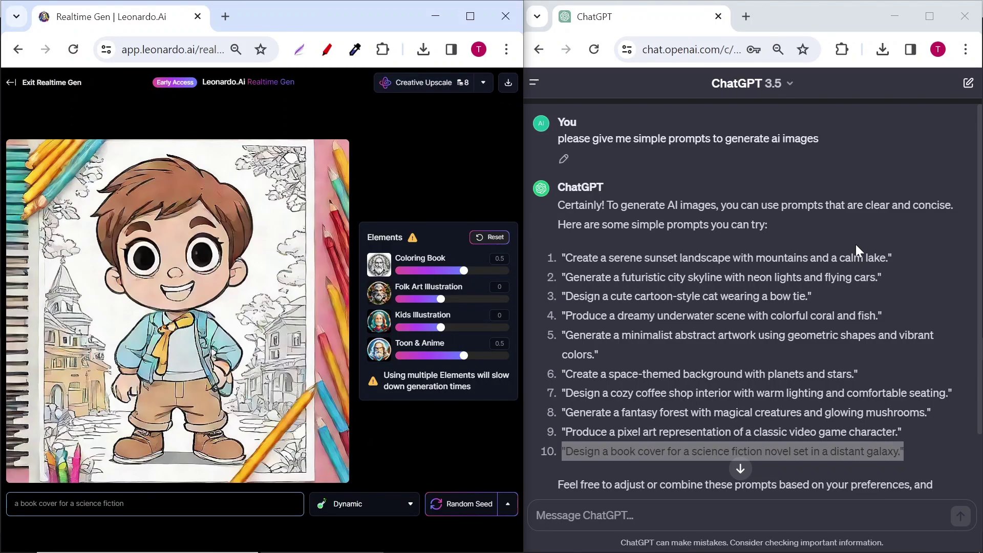
text( novel set in a distant)
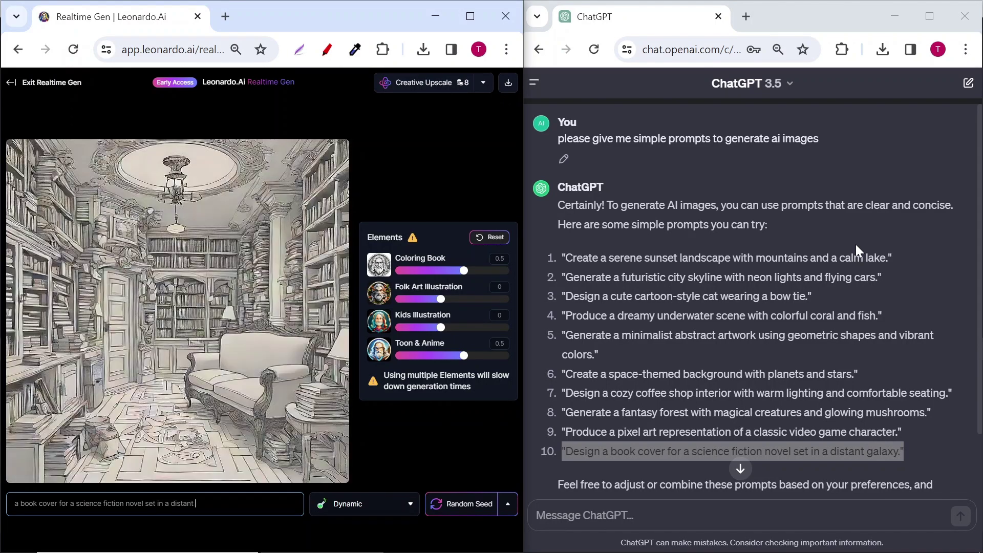
text( galaxy)
- Set Toon & Anime and Coloring Book to 0, request Creative Upscale, and maximize the window
drag(464, 355, 441, 355)
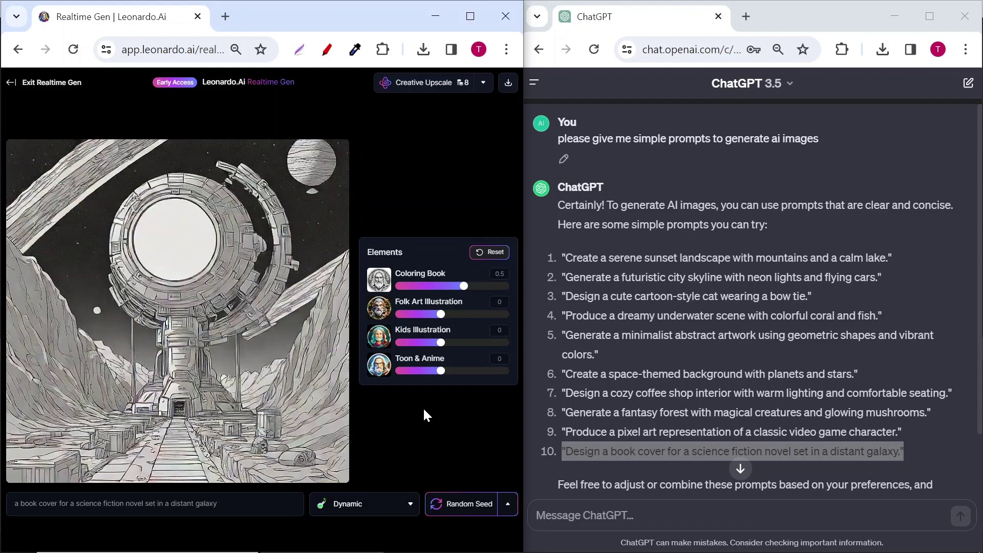
drag(463, 285, 439, 285)
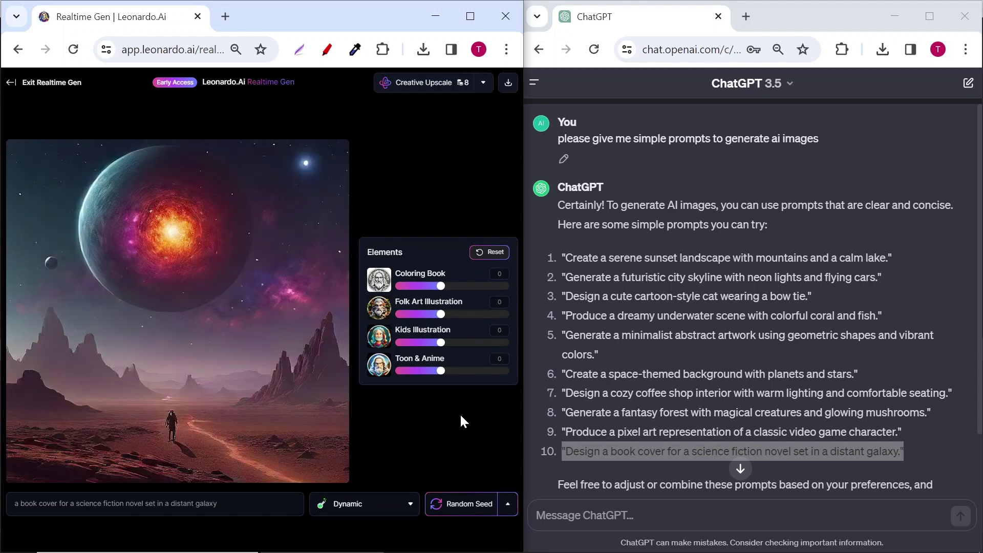
click(436, 83)
click(470, 16)
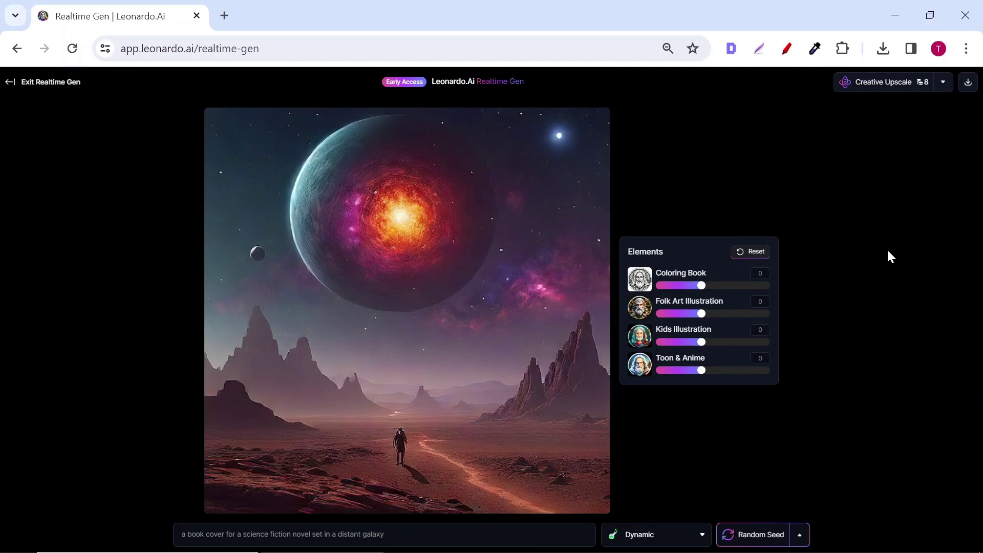